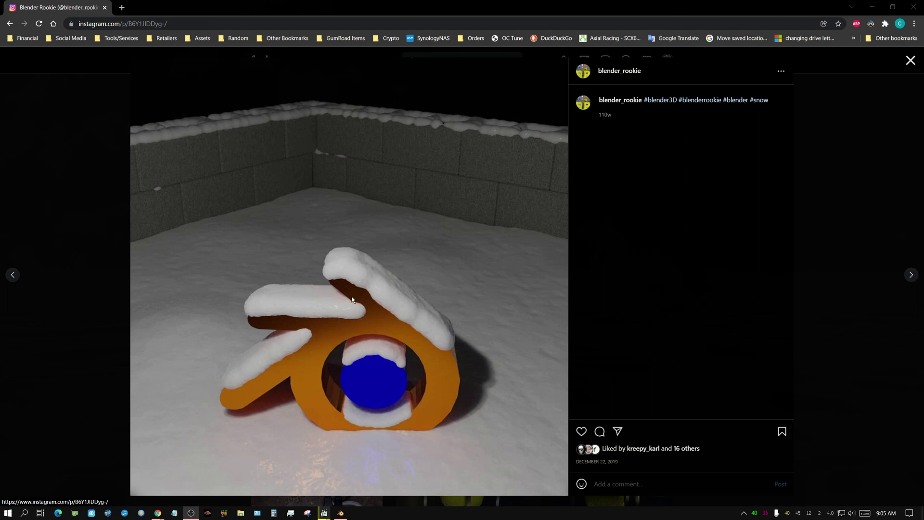
{"action": "left_click", "coordinate": [878, 9]}
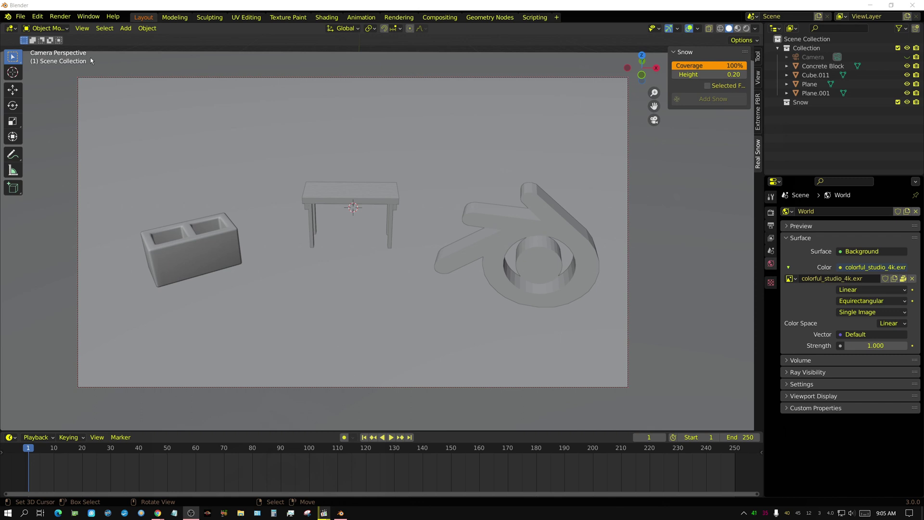
{"action": "left_click", "coordinate": [37, 17]}
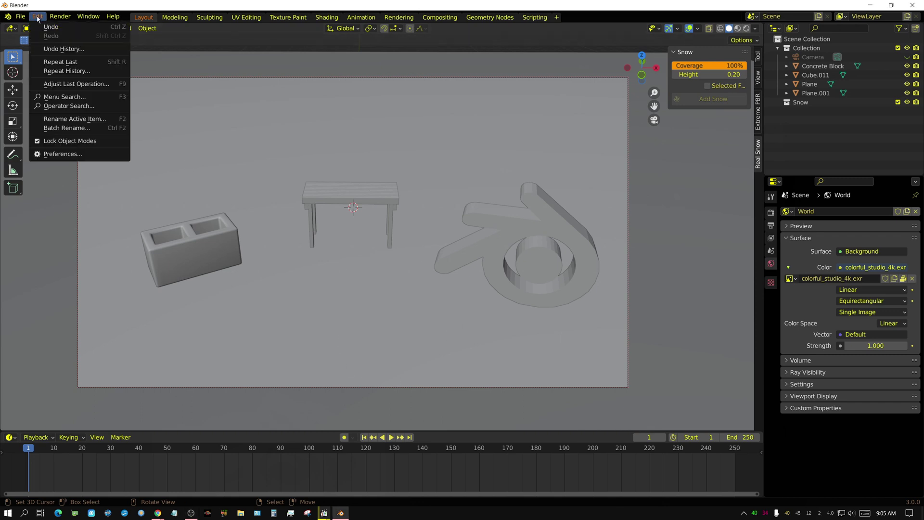
{"action": "left_click", "coordinate": [72, 154]}
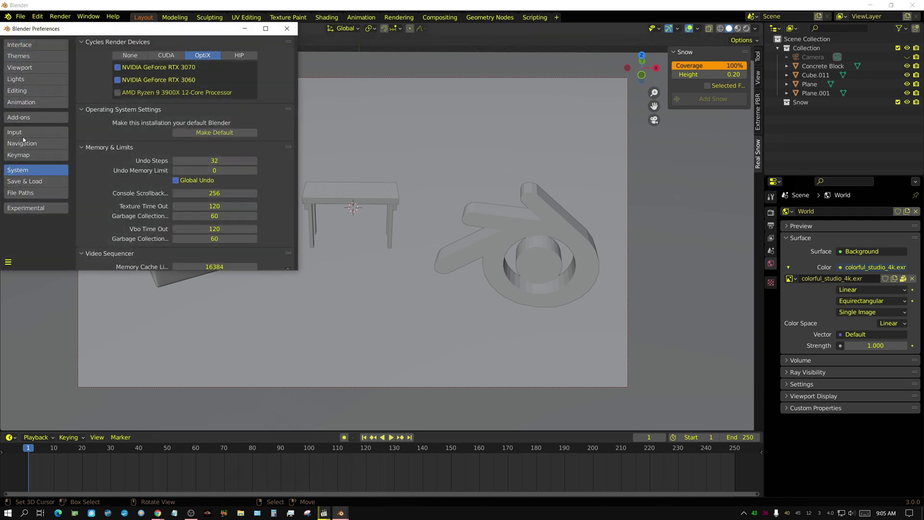
{"action": "left_click", "coordinate": [22, 120]}
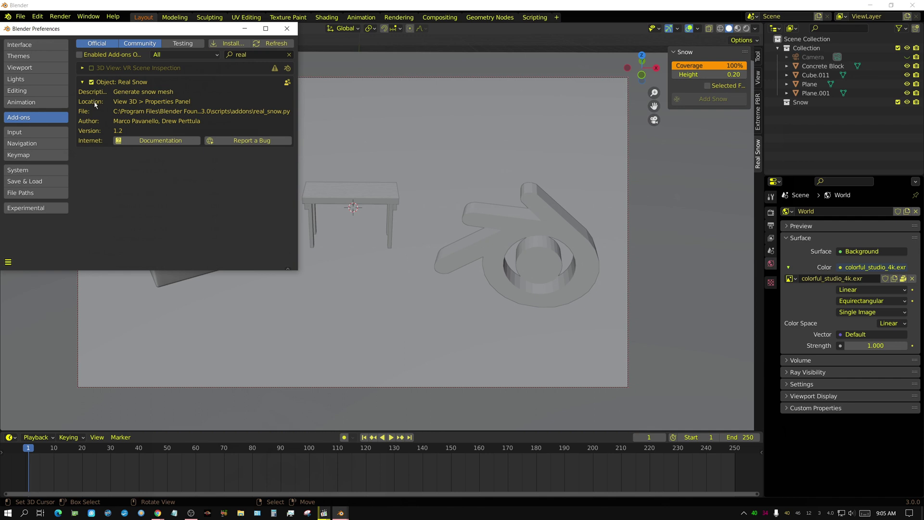
{"action": "left_click", "coordinate": [287, 28]}
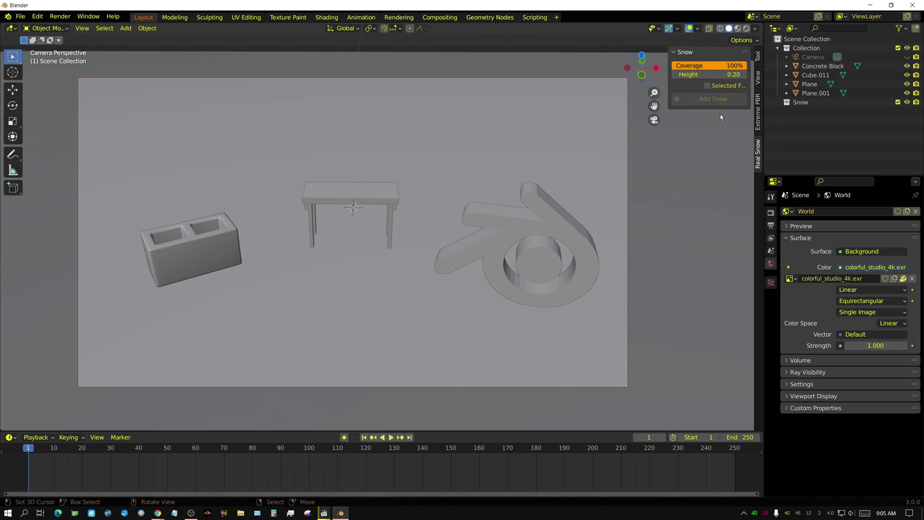
- Add snow to the Concrete Block, then add 0.10-high snow to the Blender logo
{"action": "left_click", "coordinate": [204, 246]}
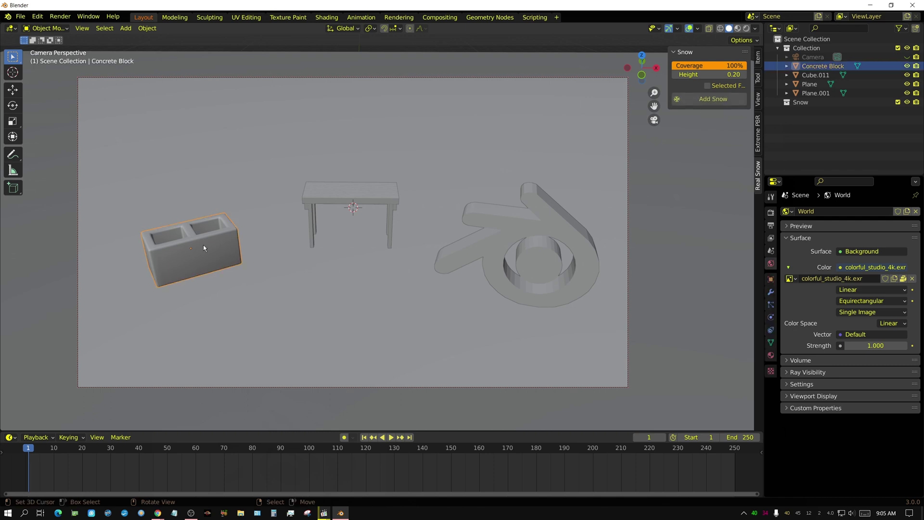
{"action": "left_click", "coordinate": [713, 99]}
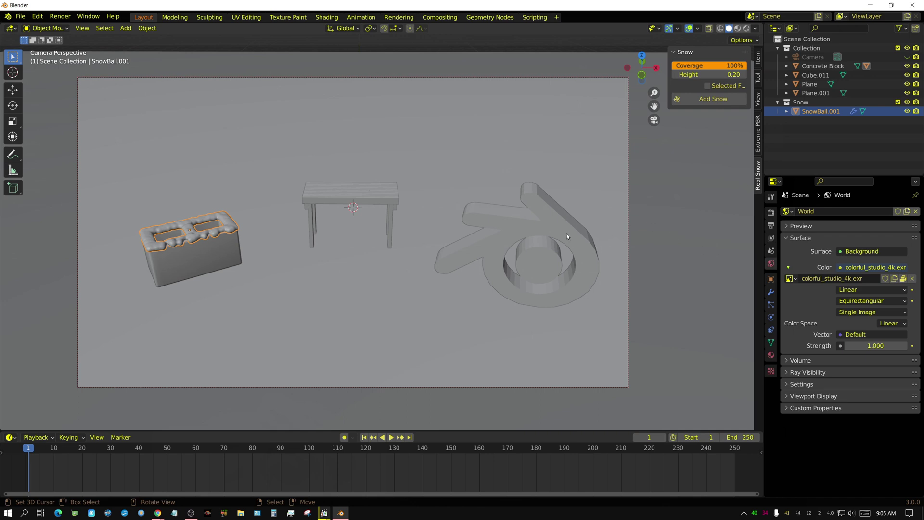
{"action": "left_click", "coordinate": [555, 226]}
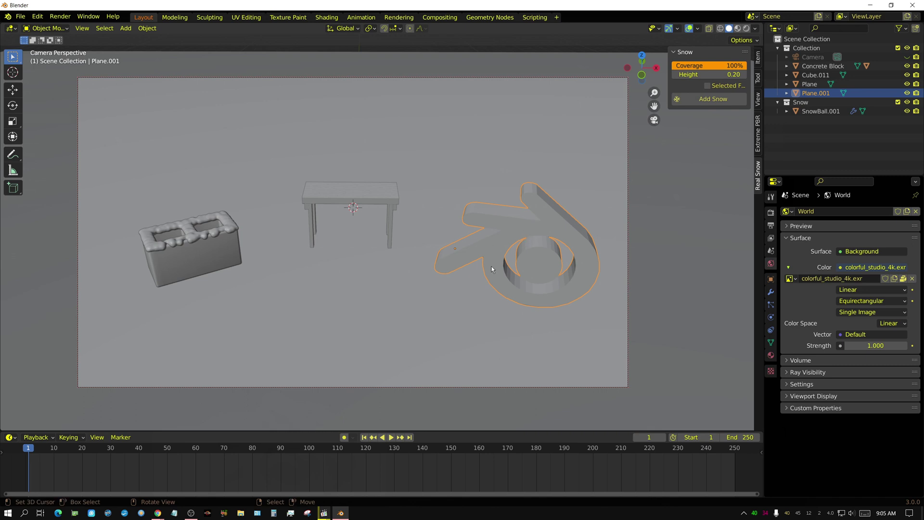
{"action": "left_click", "coordinate": [706, 74]}
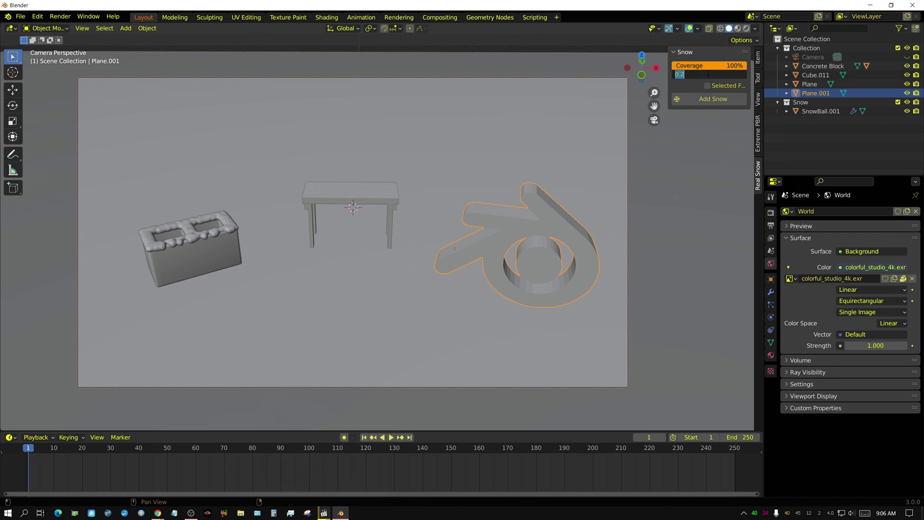
{"action": "type", "text": "0.1"}
{"action": "key", "text": "Return"}
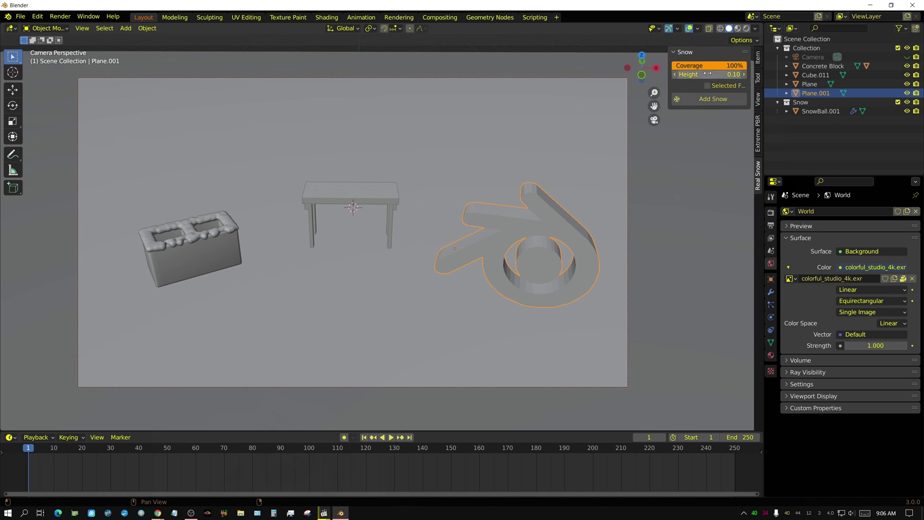
{"action": "left_click", "coordinate": [707, 99]}
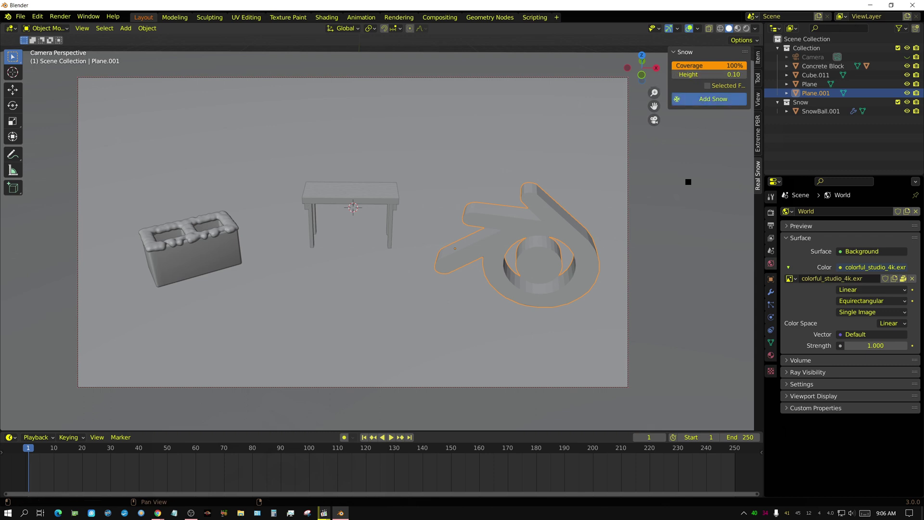
- Put table Cube.011 in Edit Mode, deselect all, and view it from the top
{"action": "left_click", "coordinate": [347, 188]}
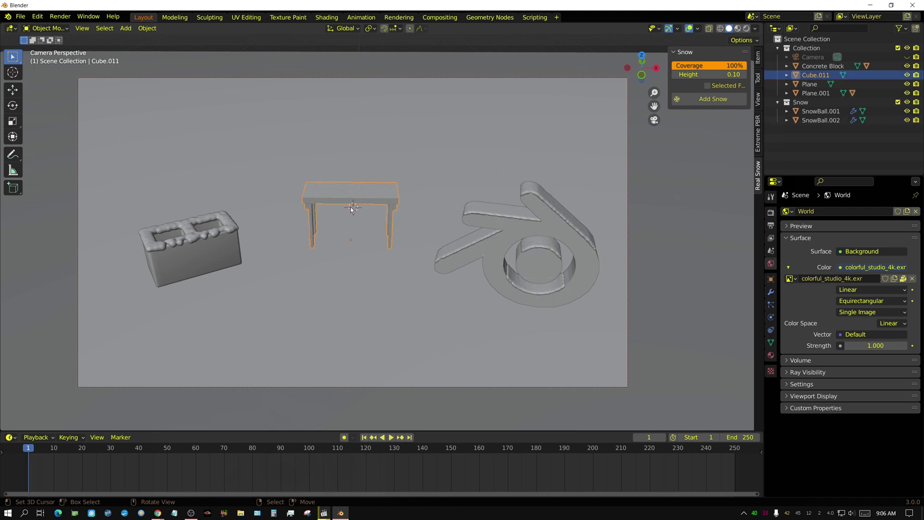
{"action": "key", "text": "Tab"}
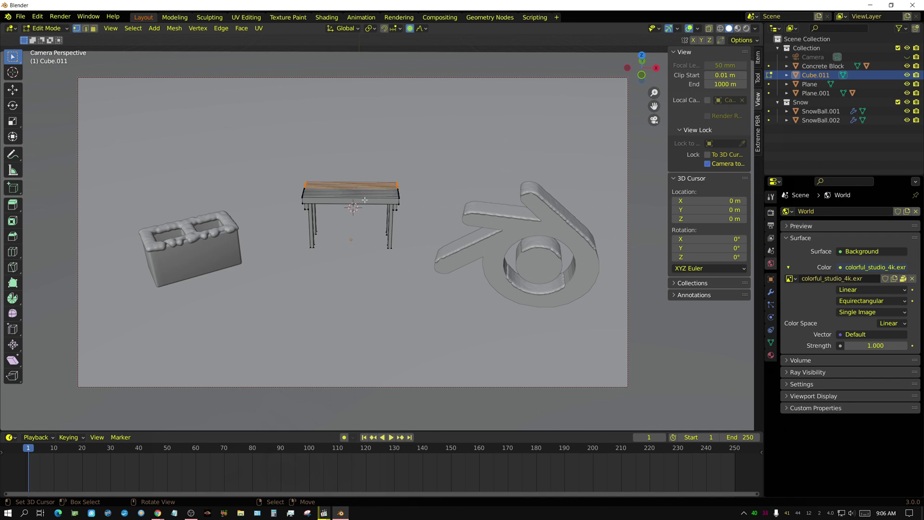
{"action": "key", "text": "alt+a"}
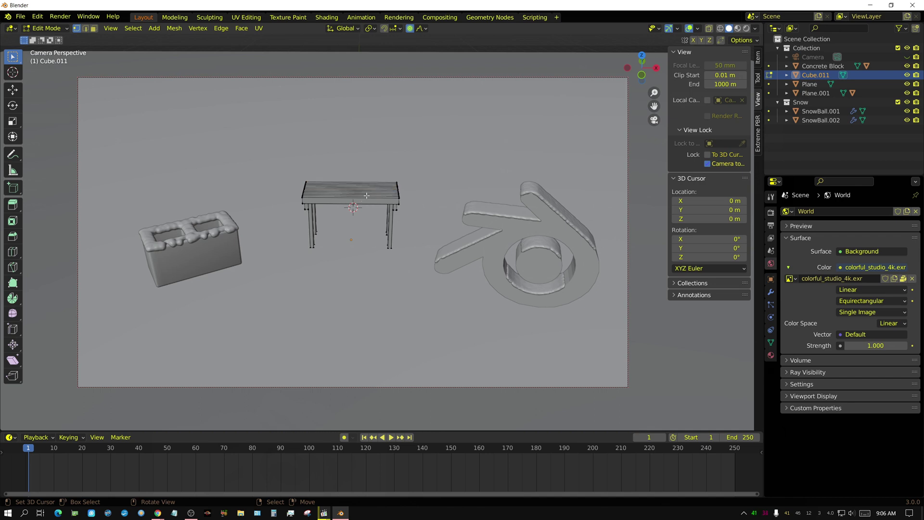
{"action": "key", "text": "KP_7"}
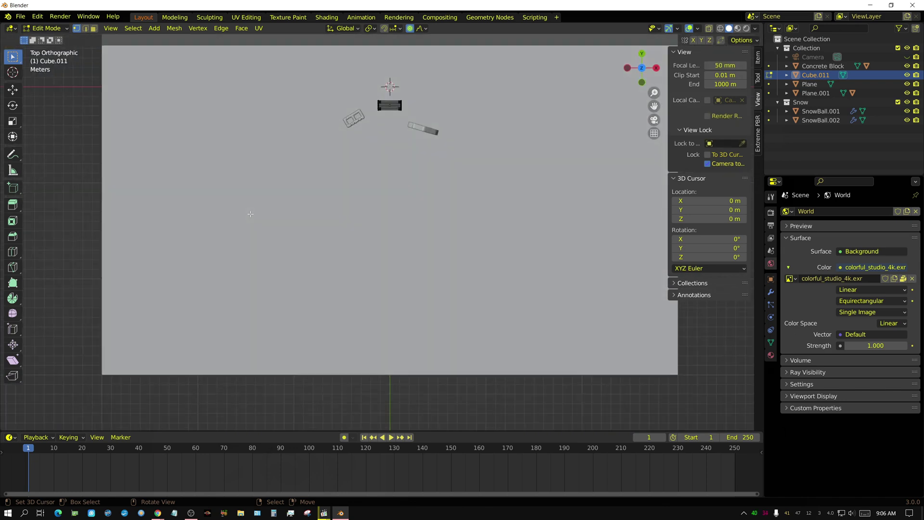
{"action": "scroll", "coordinate": [392, 84], "scroll_direction": "up", "scroll_amount": 8}
{"action": "scroll", "coordinate": [340, 319], "scroll_direction": "down", "scroll_amount": 3}
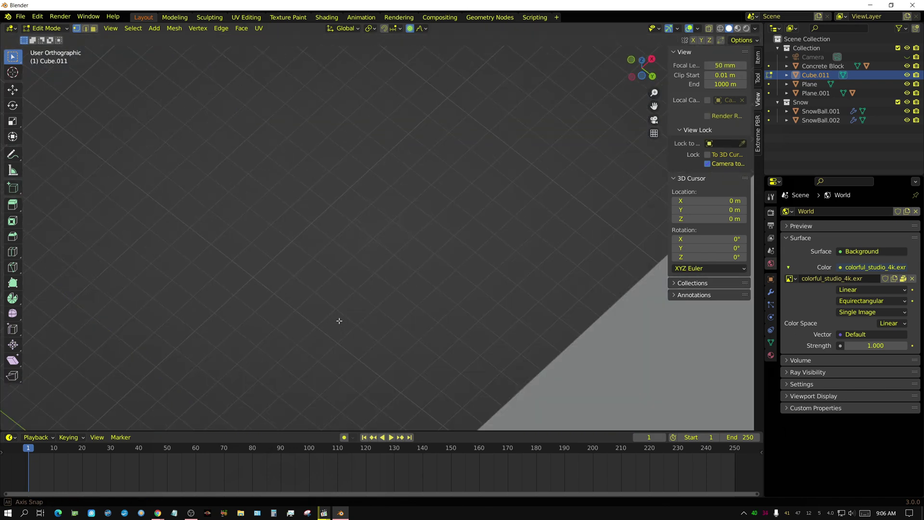
{"action": "scroll", "coordinate": [340, 320], "scroll_direction": "up", "scroll_amount": 3}
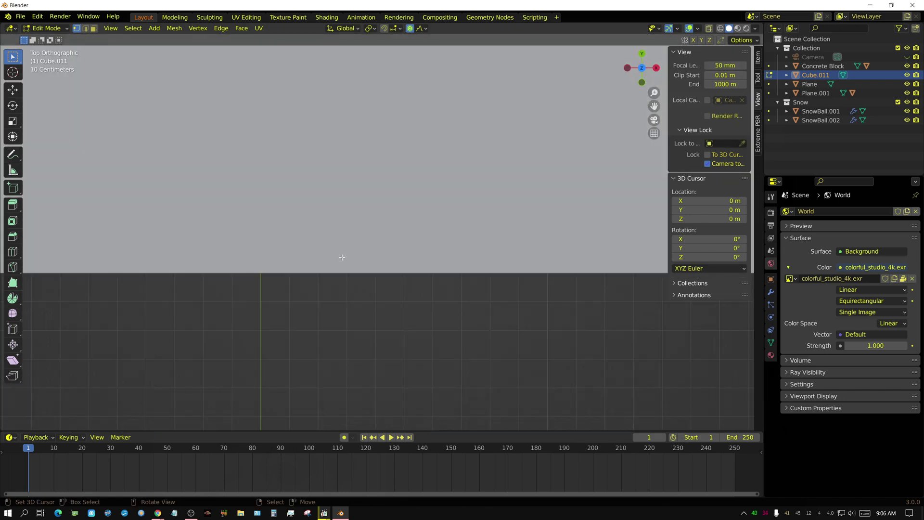
{"action": "scroll", "coordinate": [342, 257], "scroll_direction": "up", "scroll_amount": 6, "text": "shift"}
{"action": "scroll", "coordinate": [431, 73], "scroll_direction": "up", "scroll_amount": 4, "text": "ctrl"}
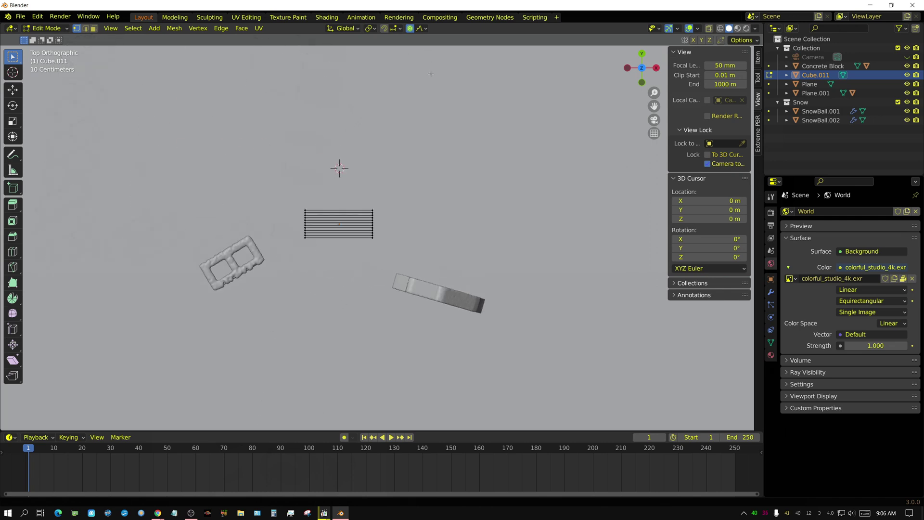
{"action": "scroll", "coordinate": [307, 128], "scroll_direction": "up", "scroll_amount": 8}
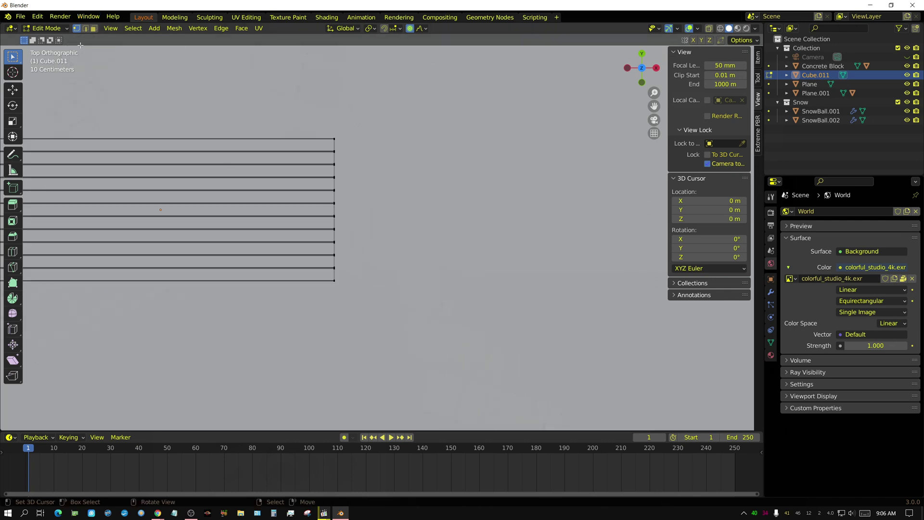
- In face mode, select four table-top strips plus one lower strip
{"action": "key", "text": "3"}
{"action": "left_click", "coordinate": [160, 163]}
{"action": "left_click", "coordinate": [161, 159], "text": "shift"}
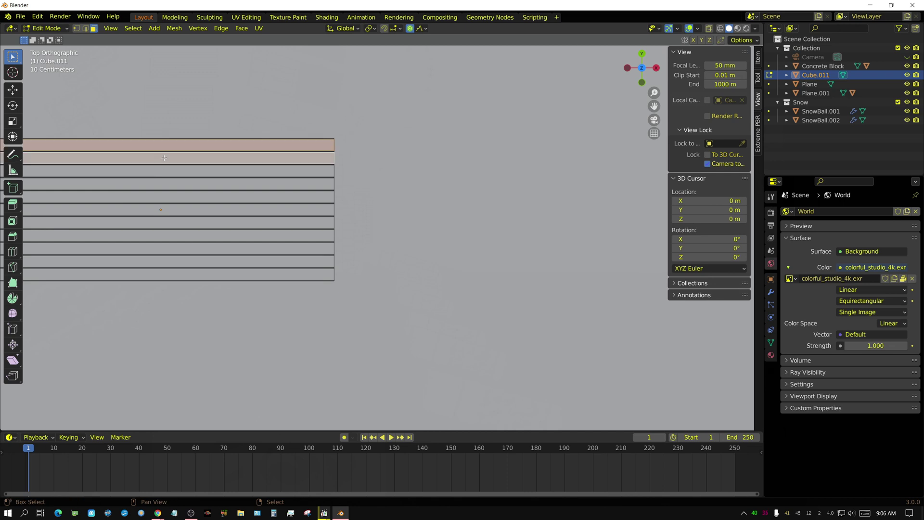
{"action": "left_click", "coordinate": [161, 172], "text": "shift"}
{"action": "left_click", "coordinate": [161, 182], "text": "shift"}
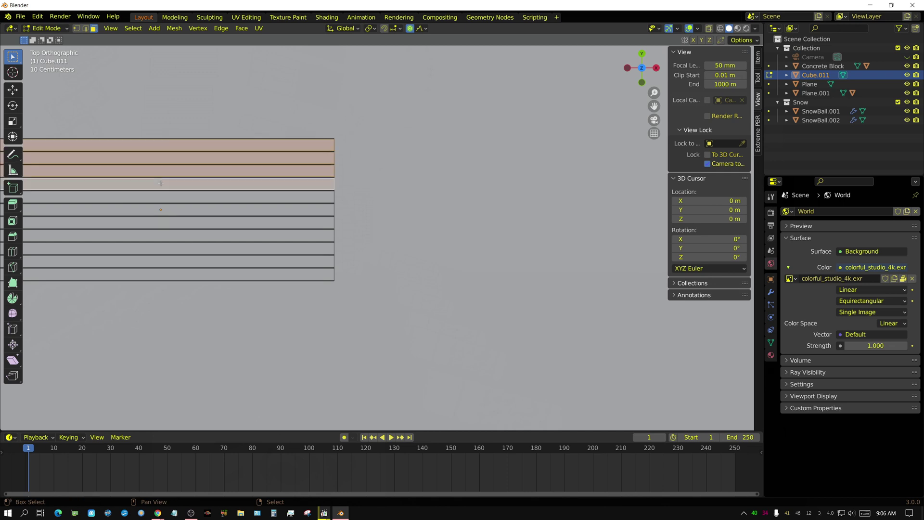
{"action": "left_click", "coordinate": [177, 265], "text": "shift"}
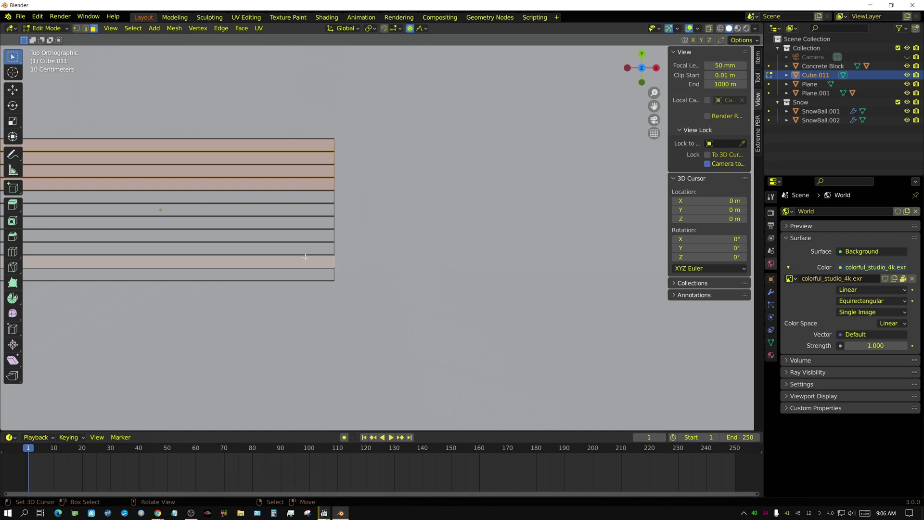
- In Object Mode, add 0.30-high snow on the table's selected faces only
{"action": "key", "text": "Tab"}
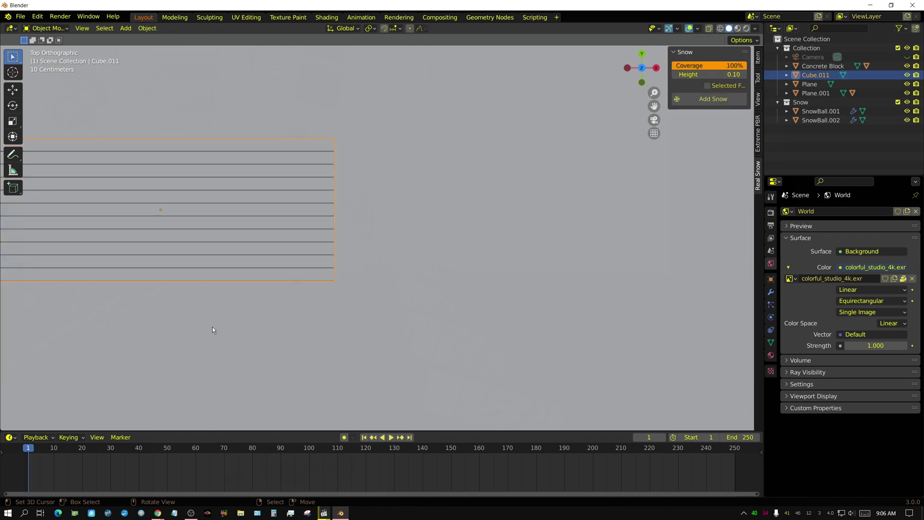
{"action": "middle_click_drag", "start_coordinate": [271, 331], "coordinate": [401, 316], "text": "shift"}
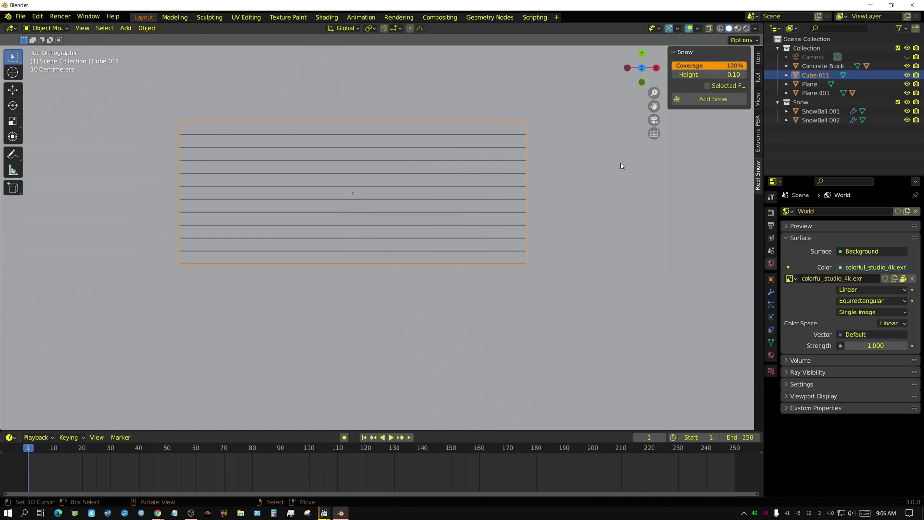
{"action": "left_click", "coordinate": [708, 87]}
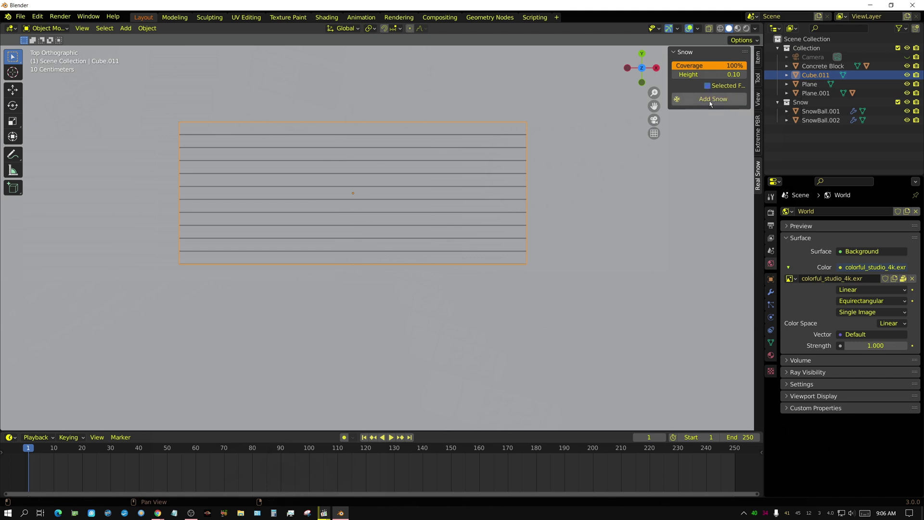
{"action": "left_click", "coordinate": [726, 77]}
{"action": "type", "text": "0.3"}
{"action": "key", "text": "Return"}
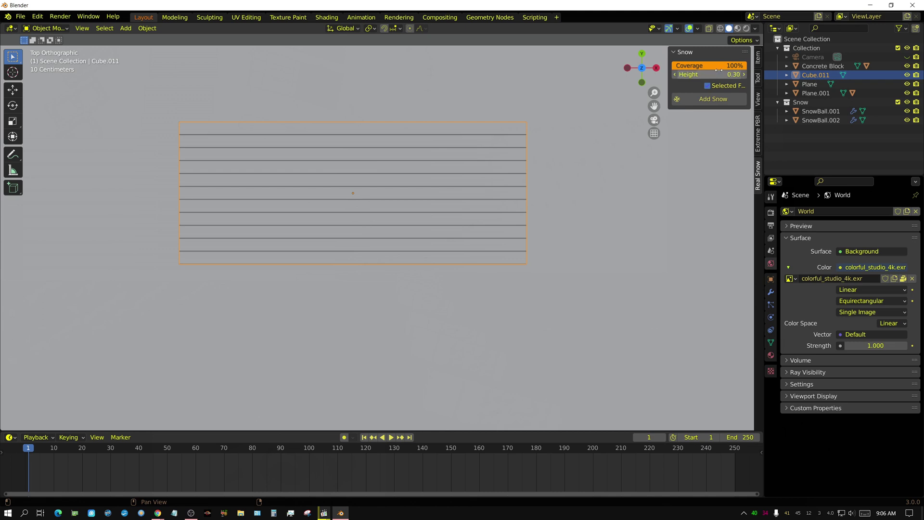
{"action": "left_click", "coordinate": [695, 99]}
- Orbit around the snowy table, then switch to the camera view
{"action": "middle_click_drag", "start_coordinate": [496, 409], "coordinate": [409, 247]}
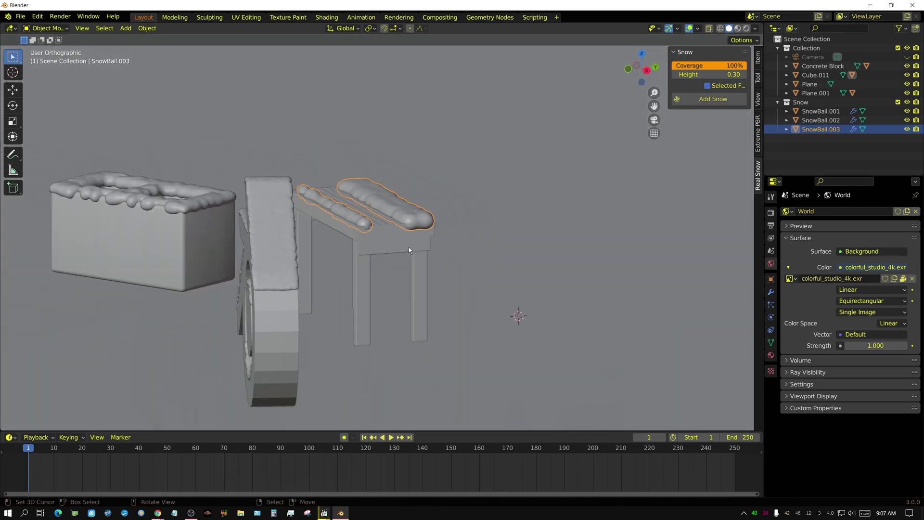
{"action": "middle_click_drag", "start_coordinate": [342, 247], "coordinate": [403, 260]}
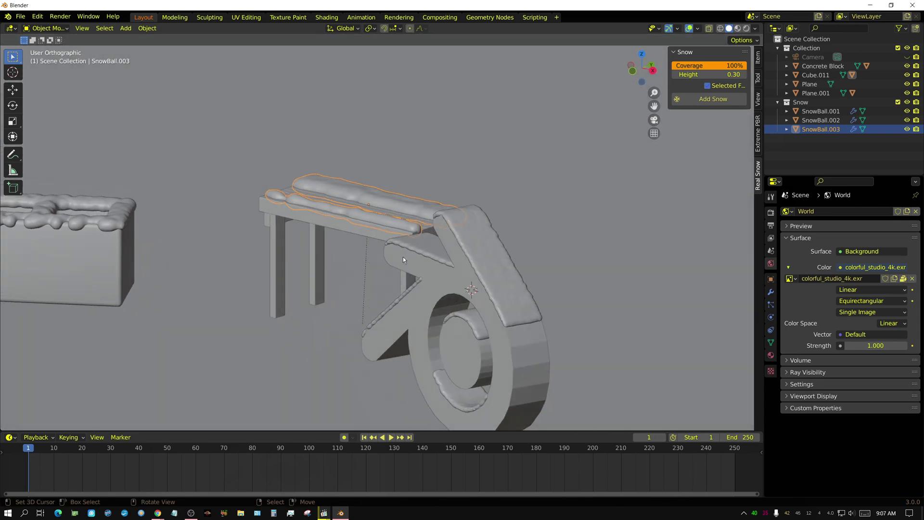
{"action": "key", "text": "KP_0"}
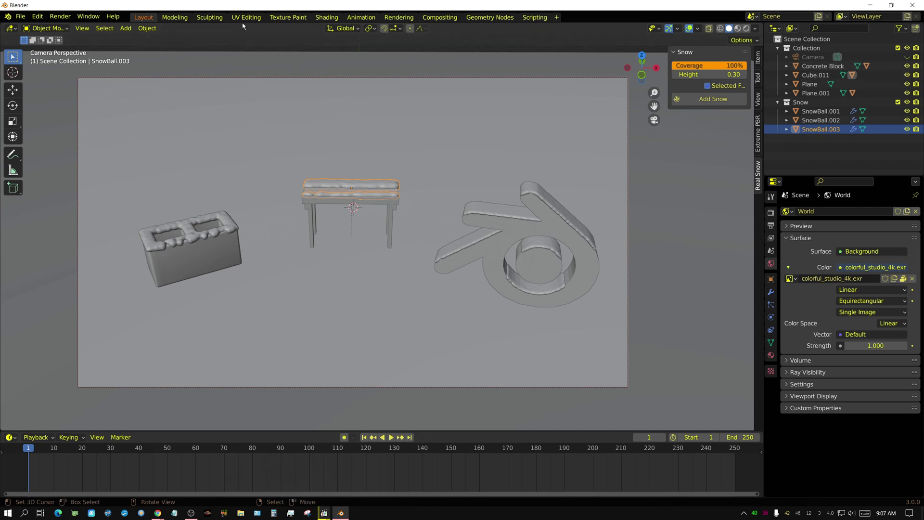
- Render a still image of the scene, then switch the editor back to 3D Viewport
{"action": "left_click", "coordinate": [60, 17]}
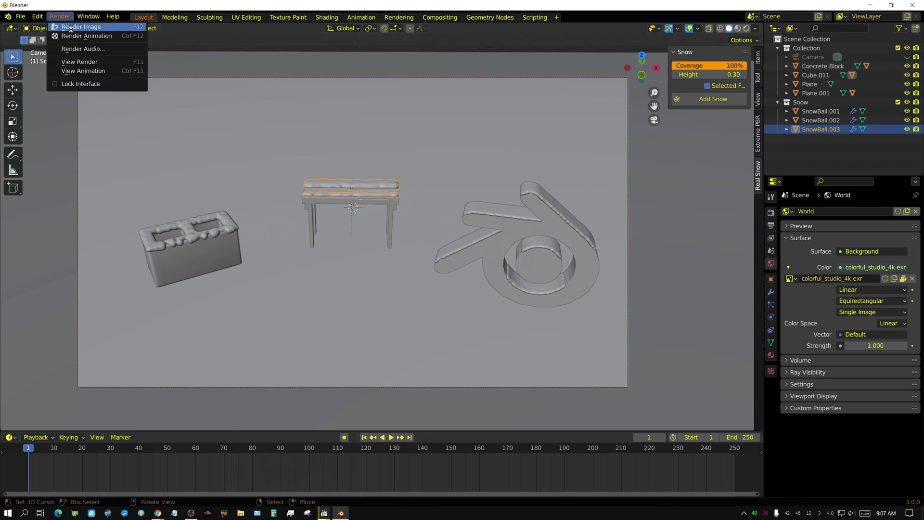
{"action": "left_click", "coordinate": [70, 26]}
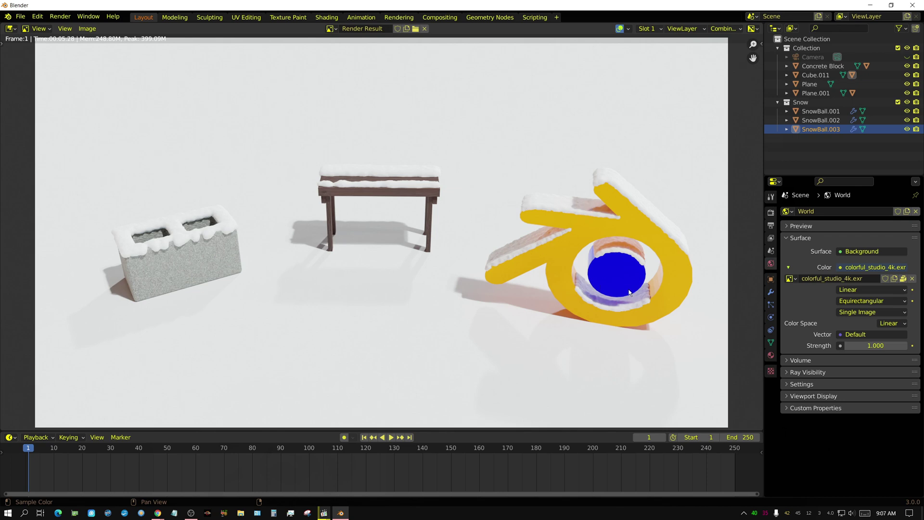
{"action": "left_click", "coordinate": [12, 29]}
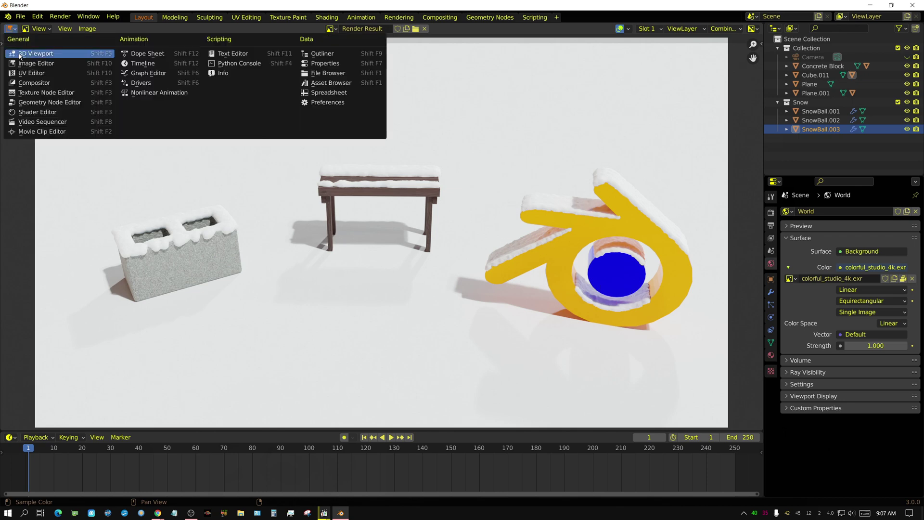
{"action": "left_click", "coordinate": [35, 54]}
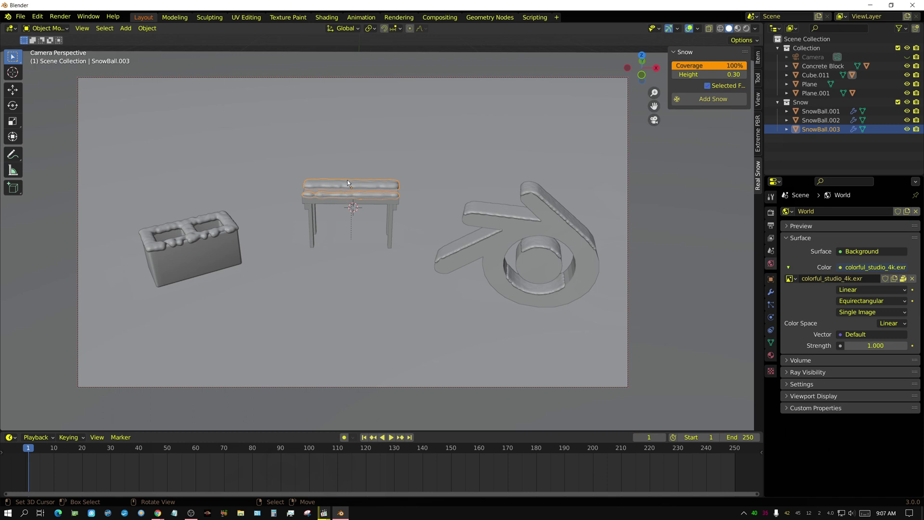
- Delete SnowBall.003 and add new 1.00-high snow to the table top
{"action": "right_click", "coordinate": [832, 131]}
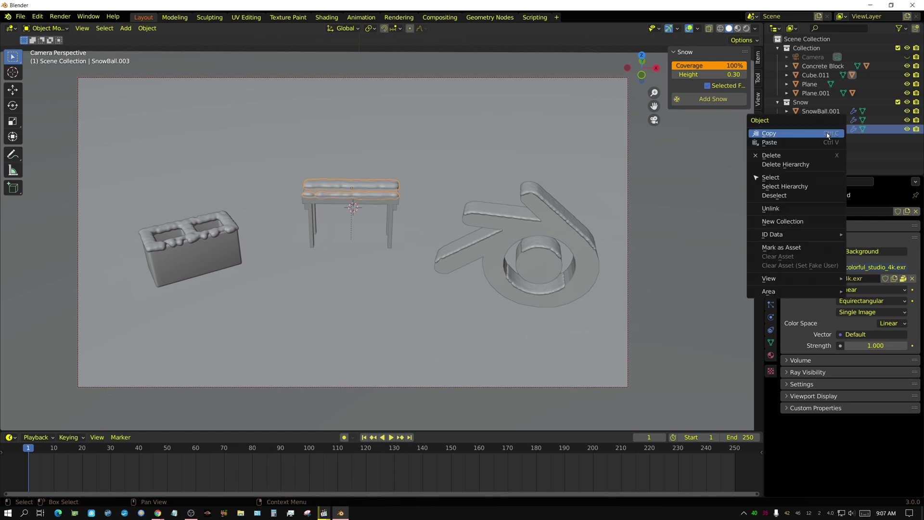
{"action": "left_click", "coordinate": [795, 155]}
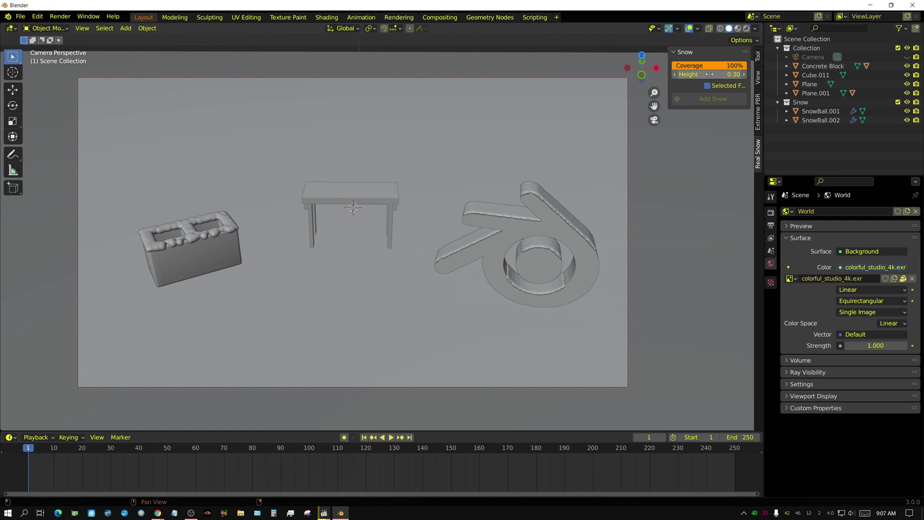
{"action": "left_click_drag", "start_coordinate": [710, 75], "coordinate": [709, 102]}
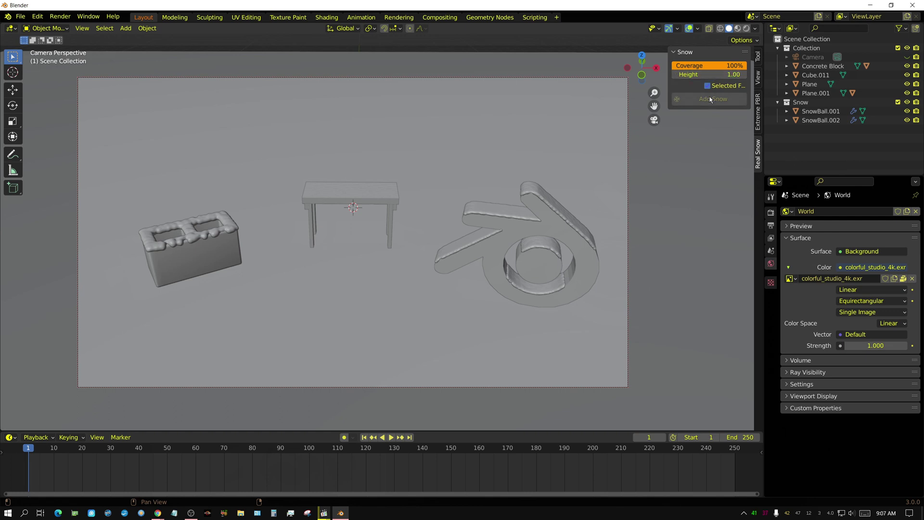
{"action": "left_click", "coordinate": [333, 183]}
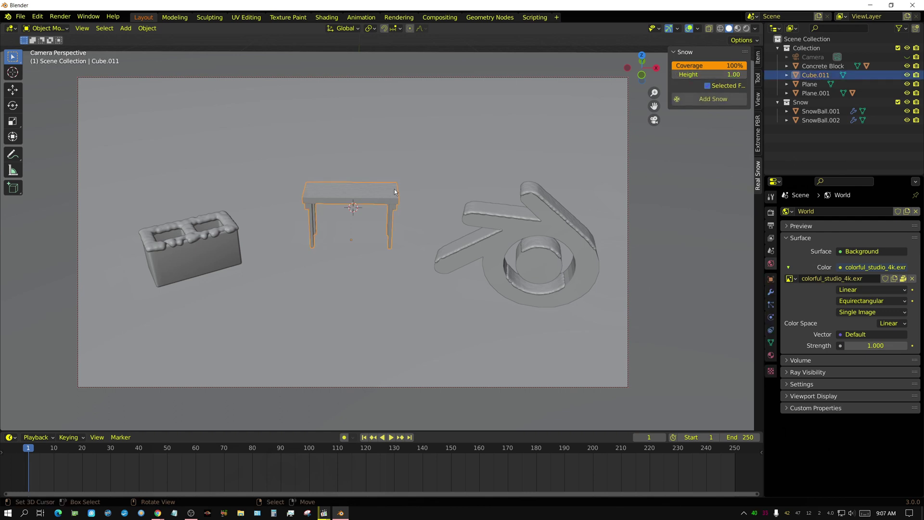
{"action": "left_click", "coordinate": [720, 99]}
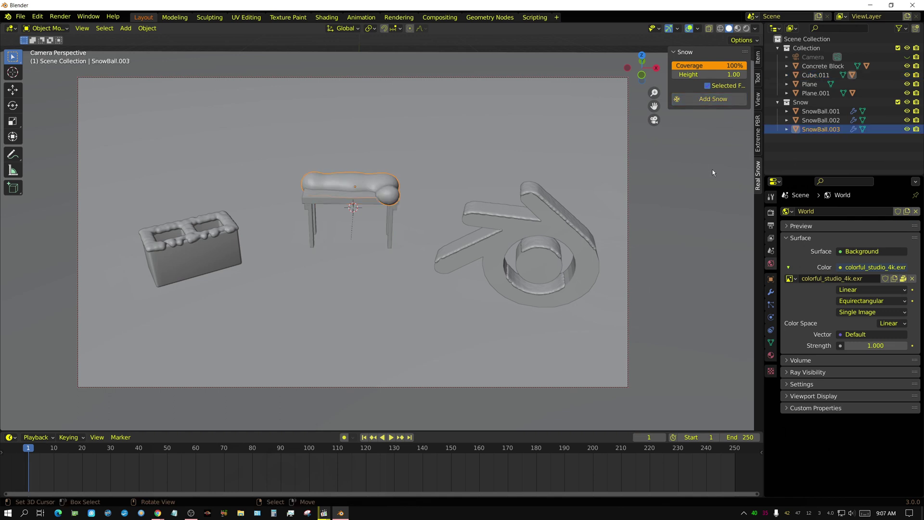
{"action": "mouse_move", "coordinate": [356, 229]}
{"action": "middle_mouse_down"}
{"action": "mouse_move", "coordinate": [497, 282]}
{"action": "mouse_move", "coordinate": [348, 165]}
{"action": "mouse_move", "coordinate": [361, 214]}
{"action": "middle_mouse_up"}
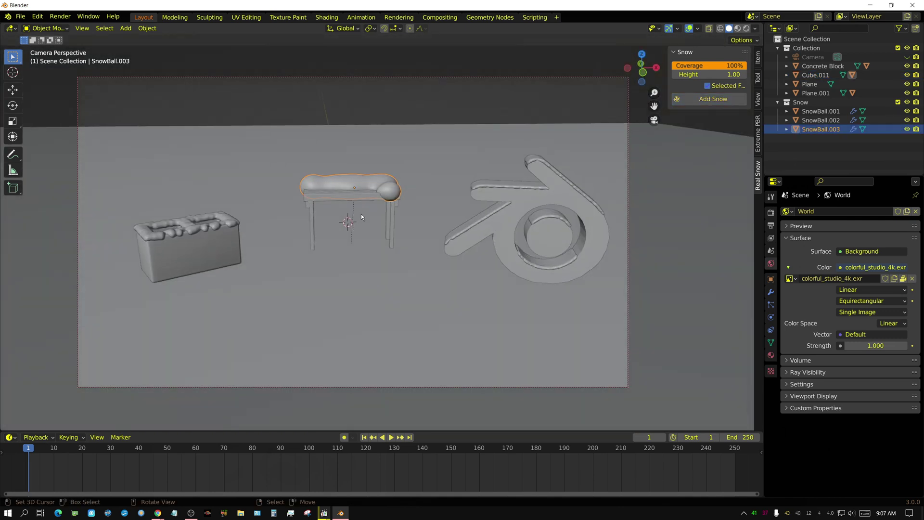